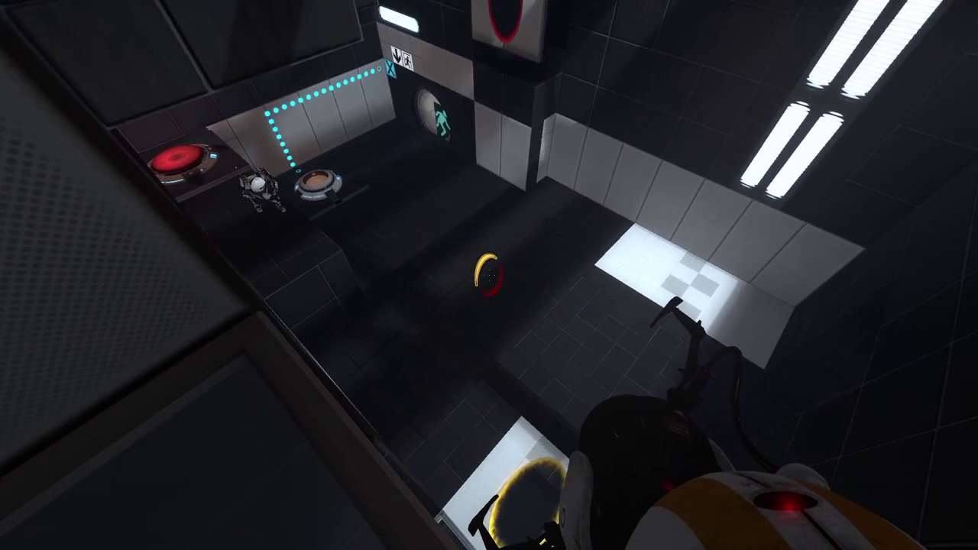
click(489, 275)
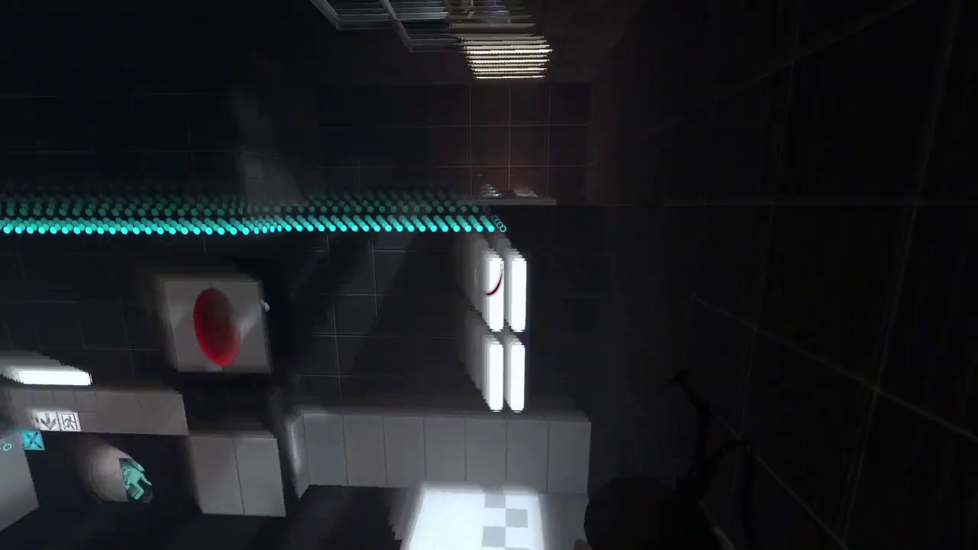
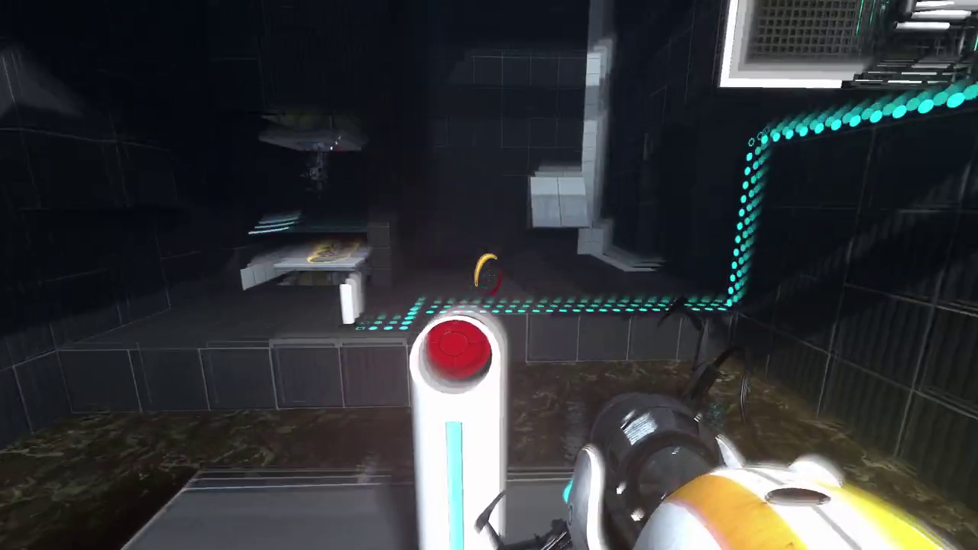
key(e)
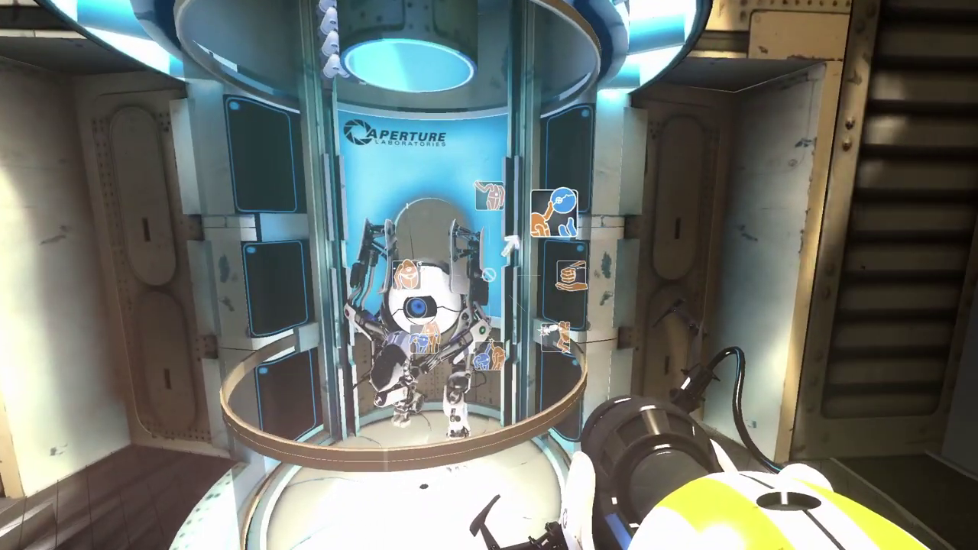
click(489, 197)
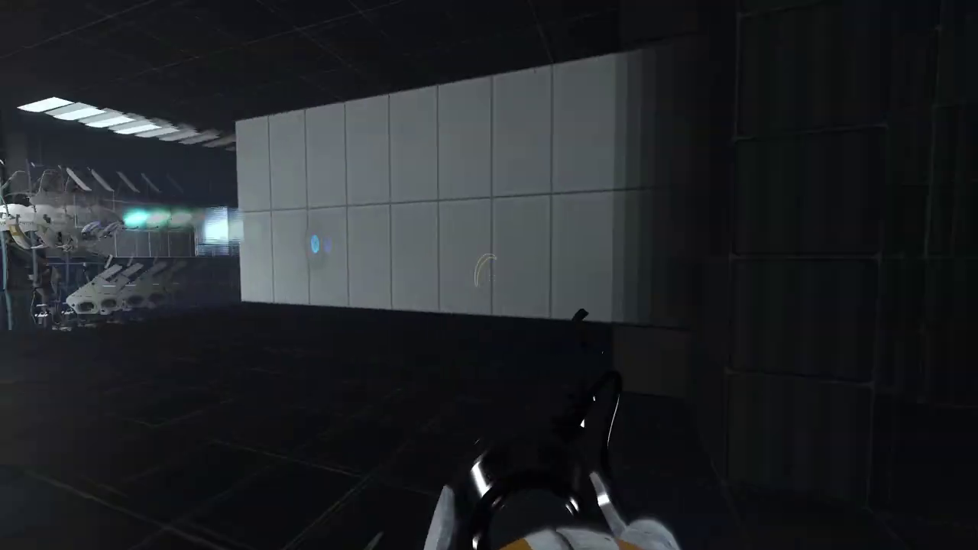
click(488, 271)
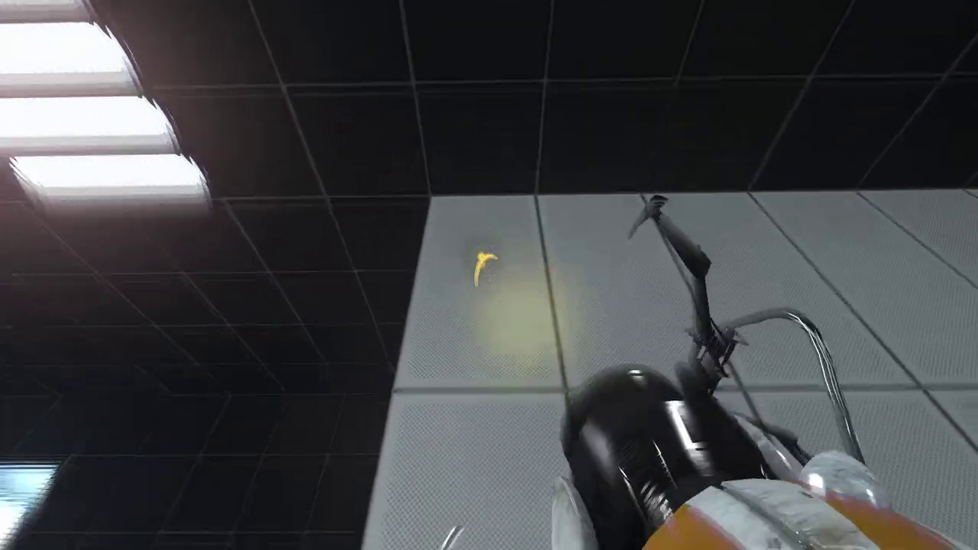
right_click(489, 275)
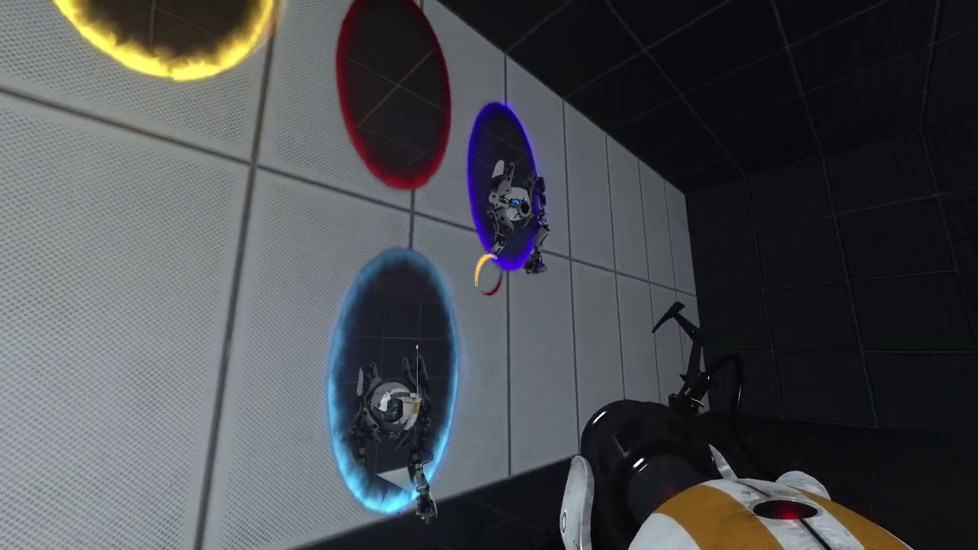
click(488, 275)
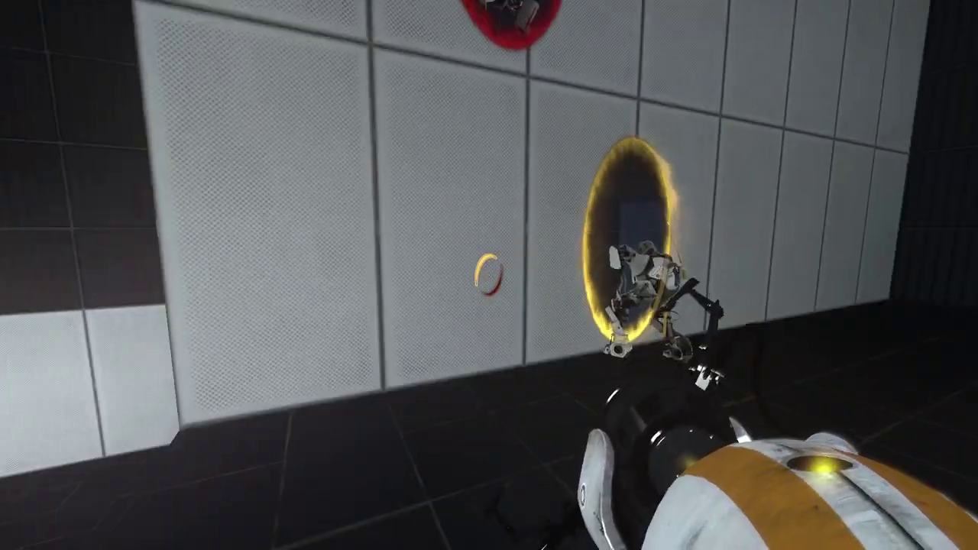
right_click(488, 275)
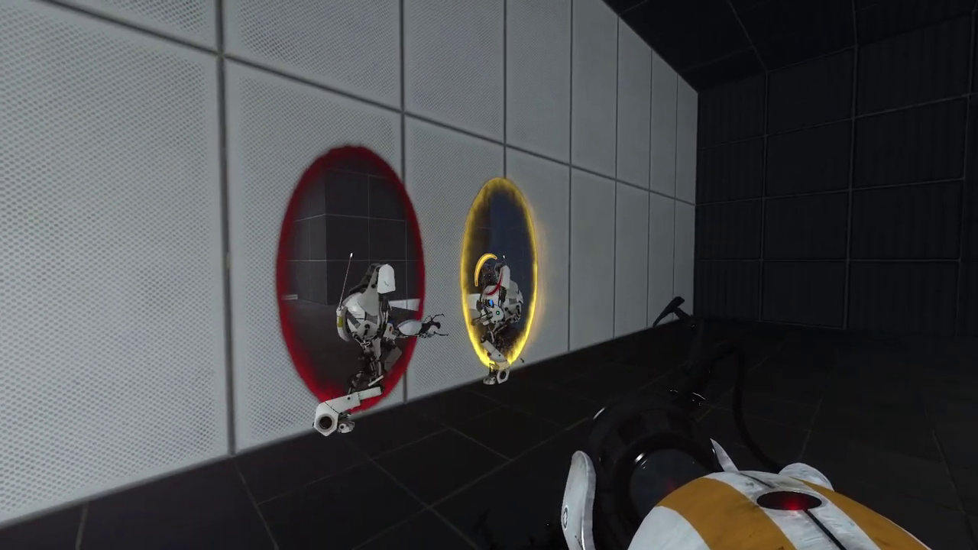
click(489, 275)
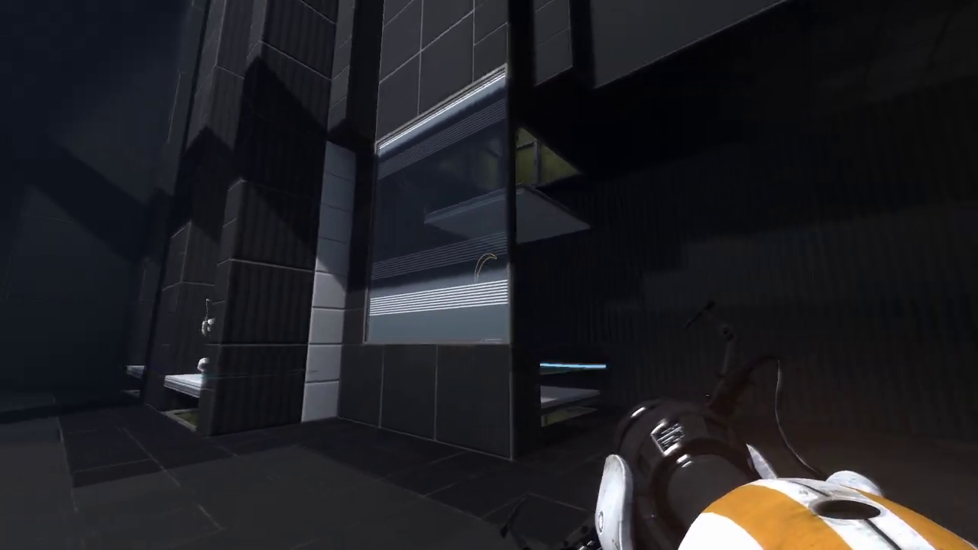
click(489, 272)
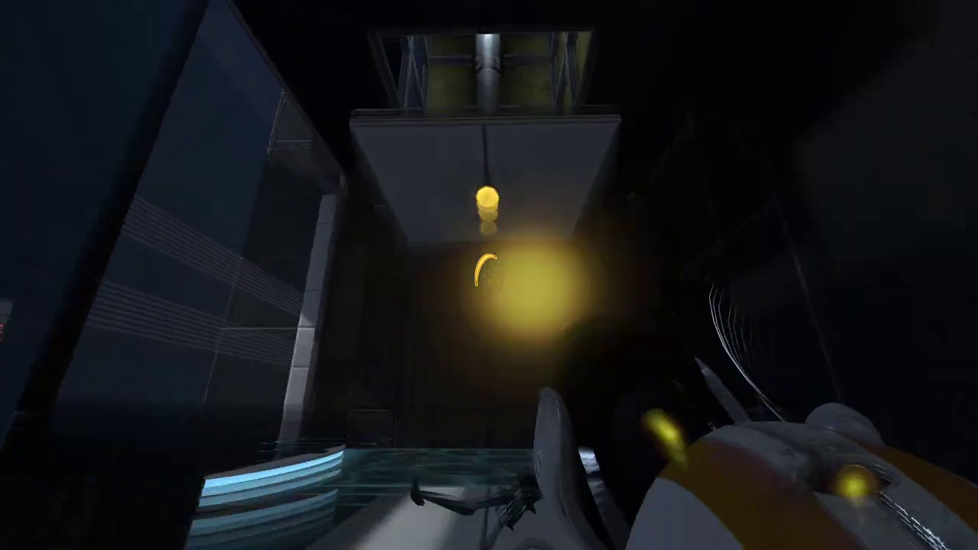
right_click(489, 271)
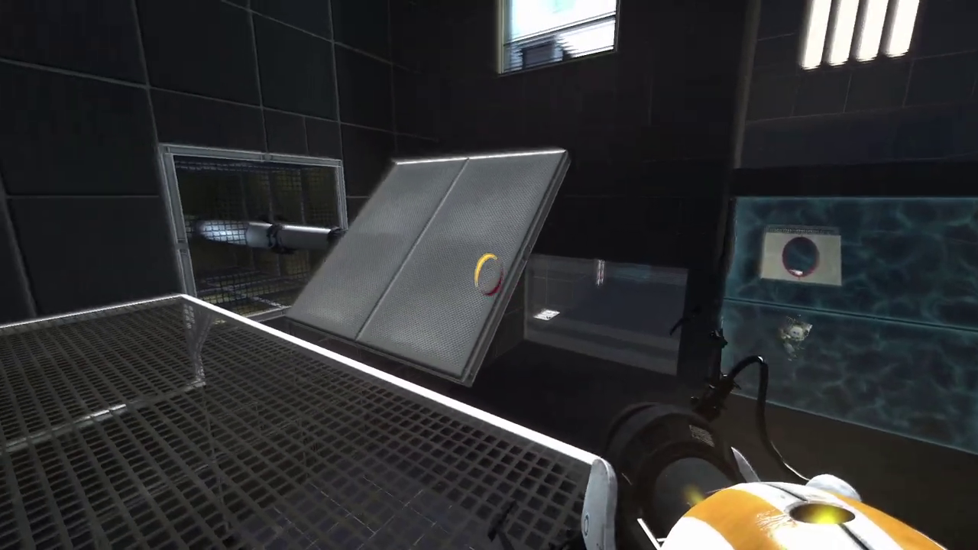
right_click(489, 274)
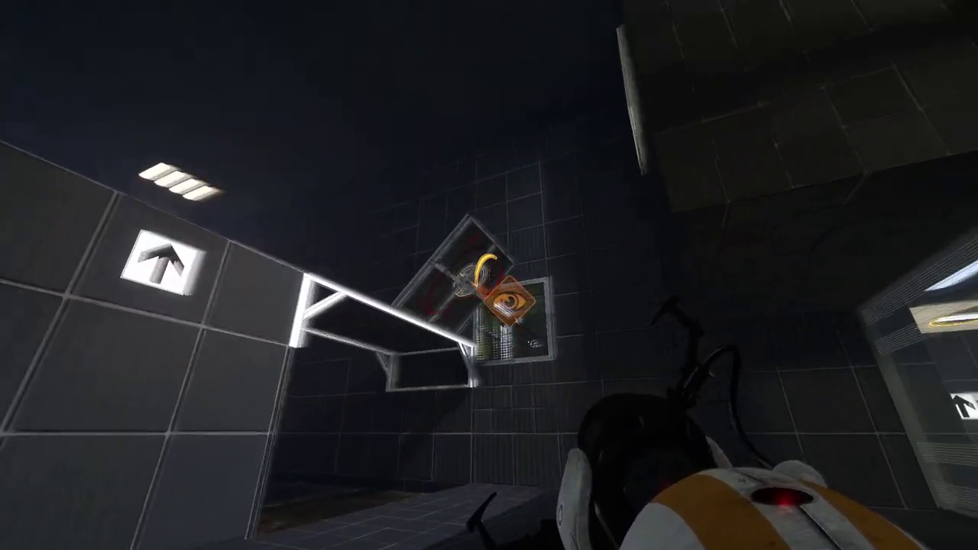
key(f)
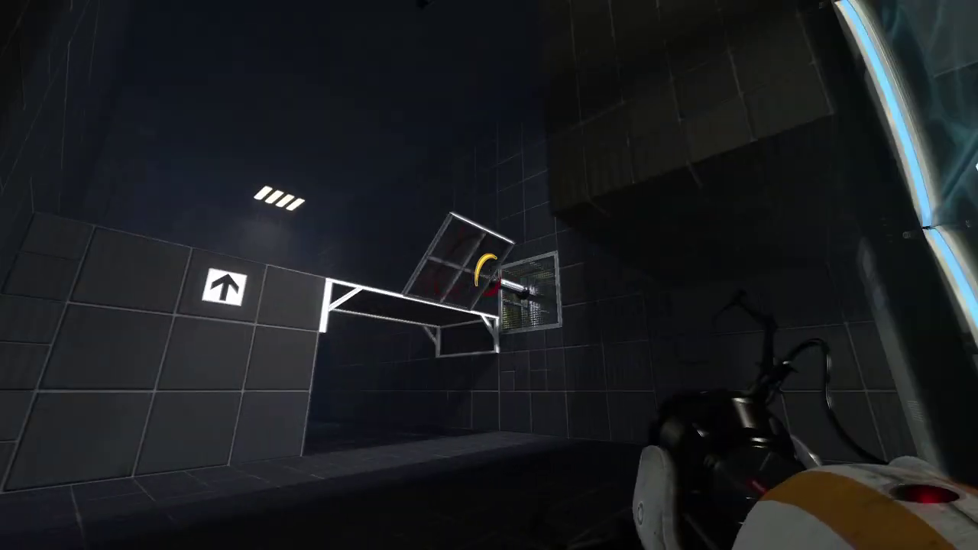
click(489, 275)
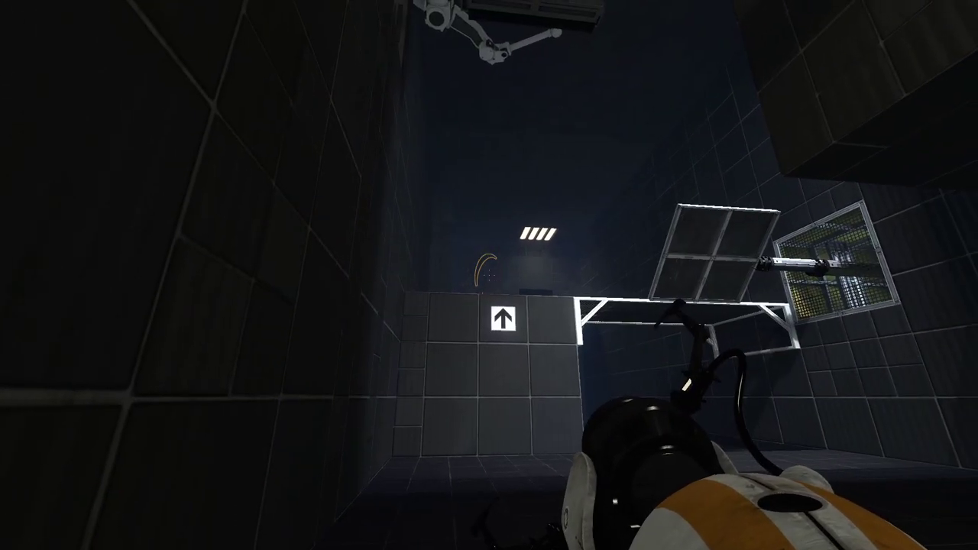
click(489, 275)
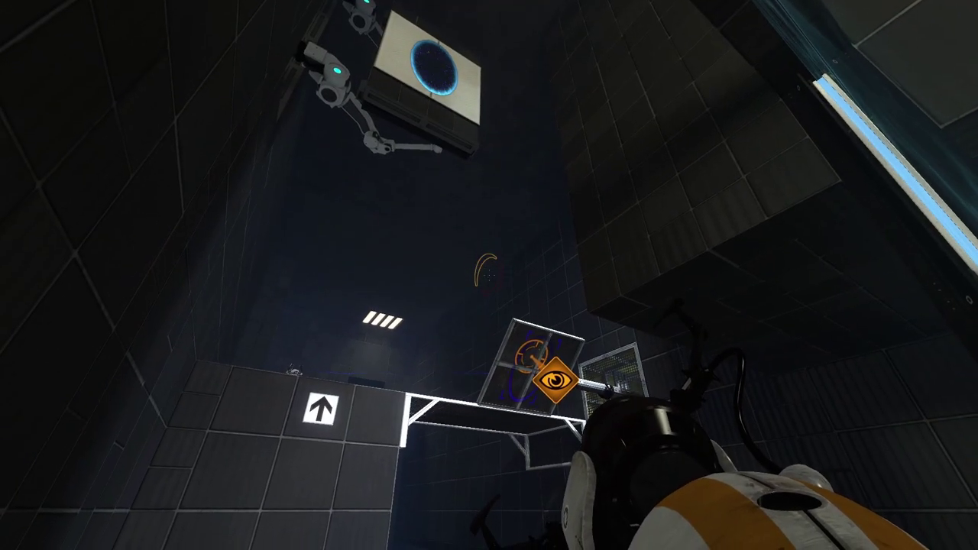
key(w)
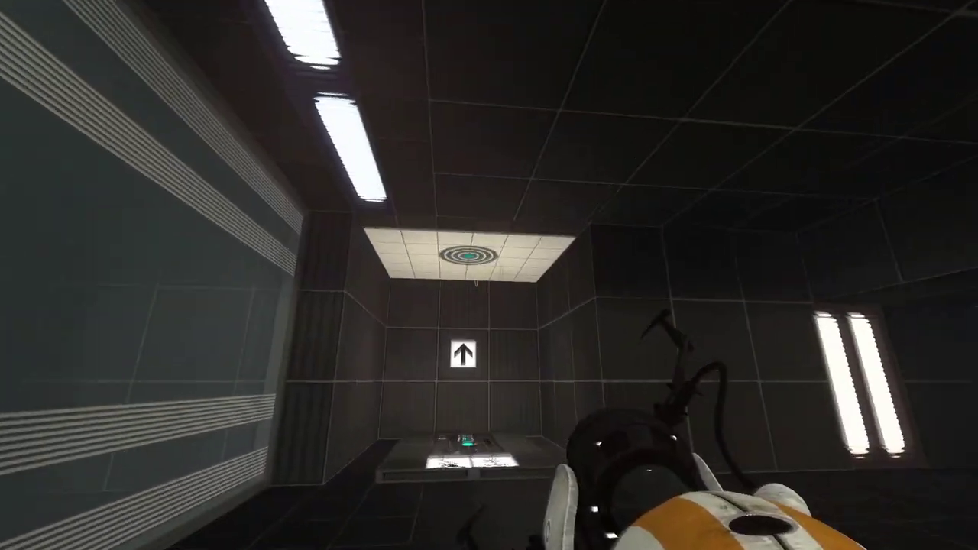
key(w)
key(w)
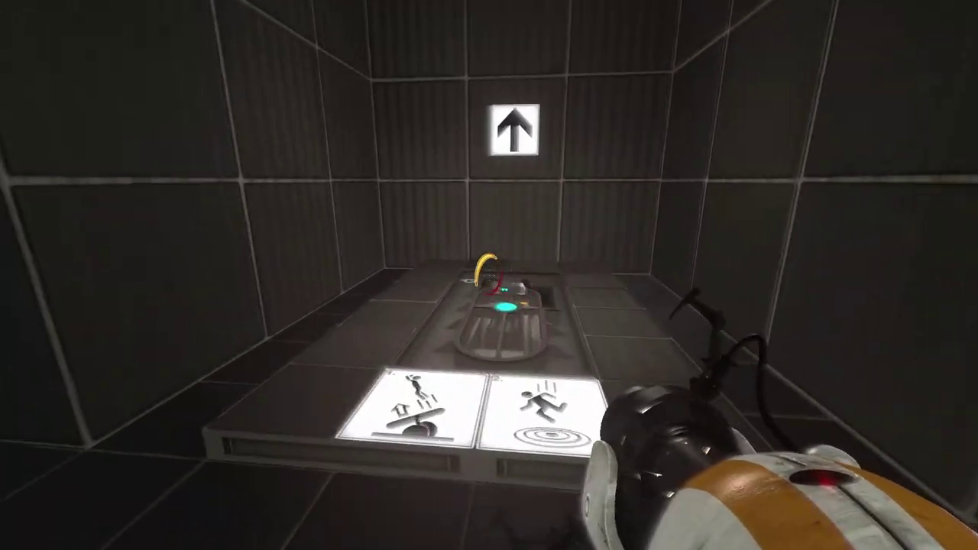
key(w)
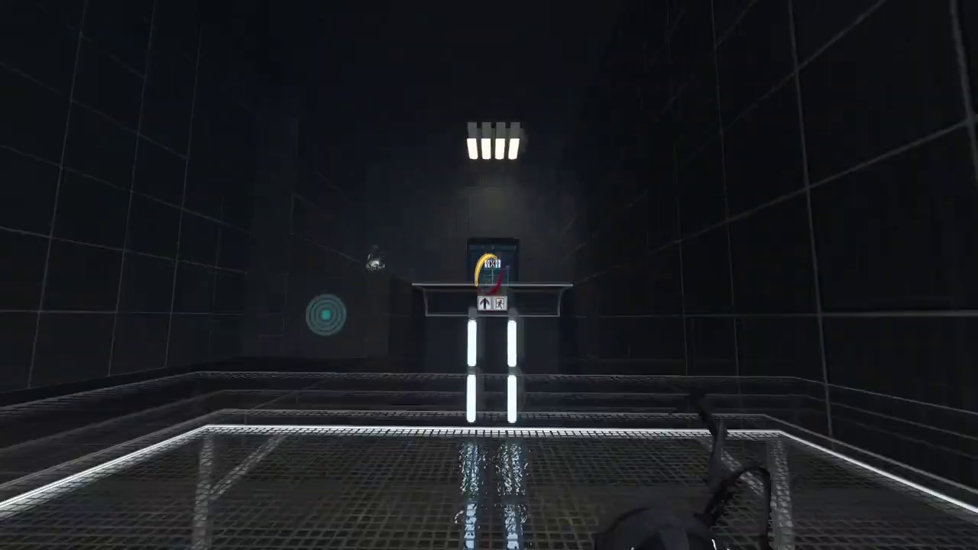
key(w)
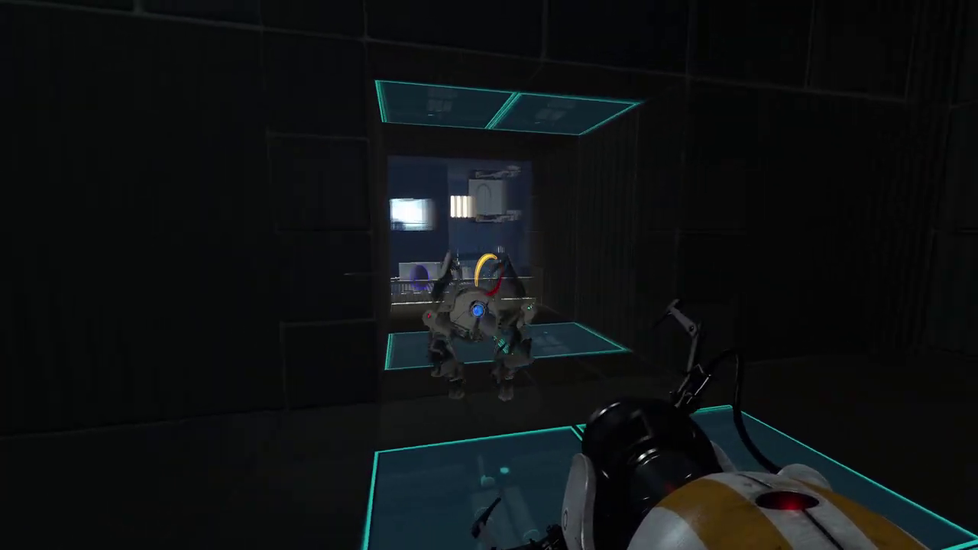
key(w)
key(w)
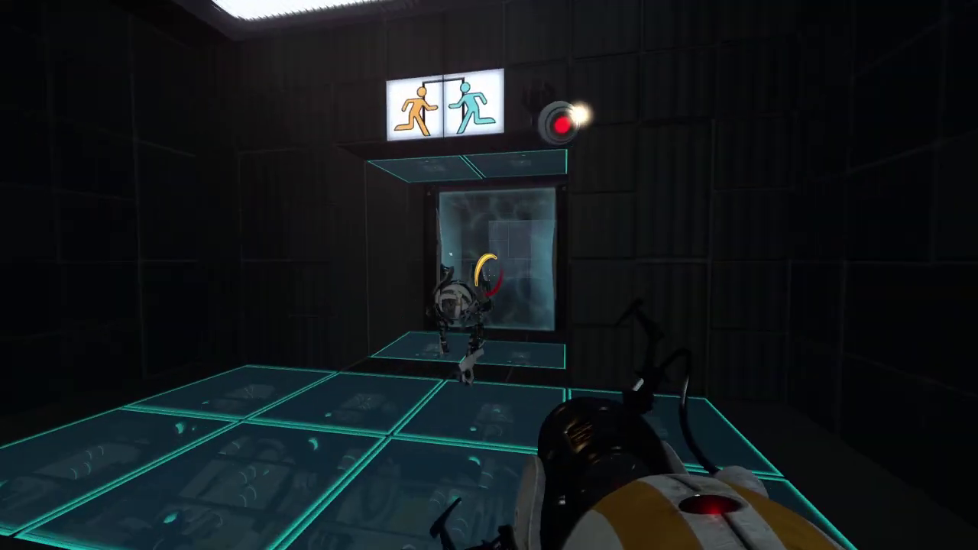
key(w)
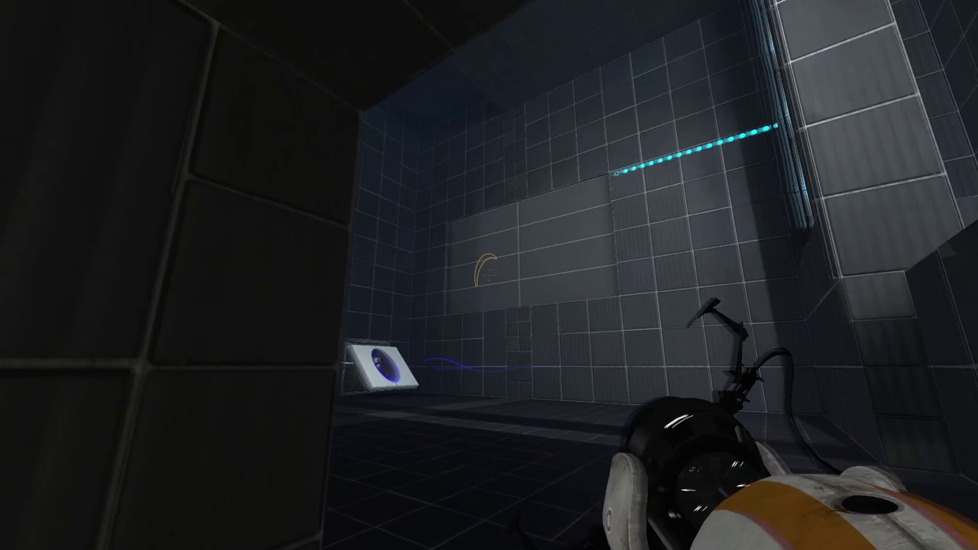
key(w)
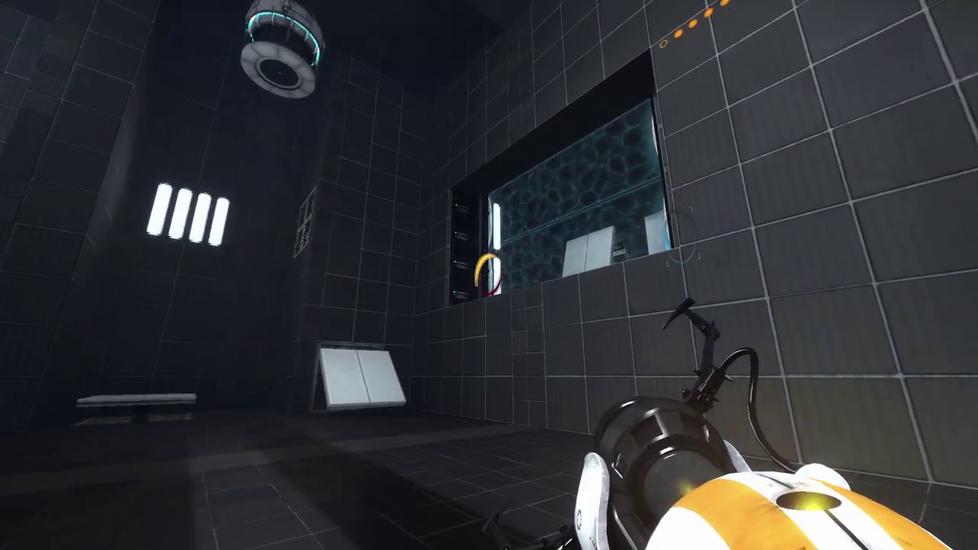
click(684, 252)
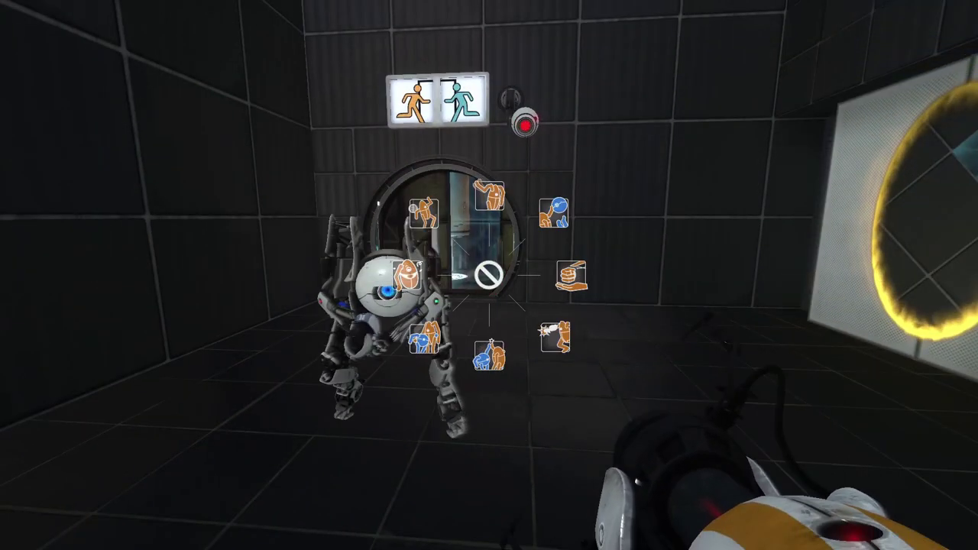
click(424, 214)
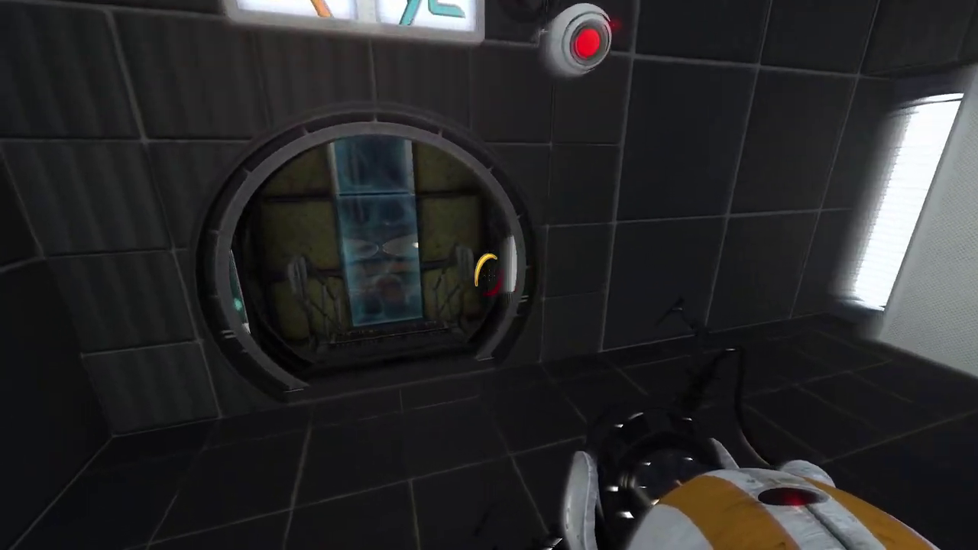
drag(489, 275, 489, 275)
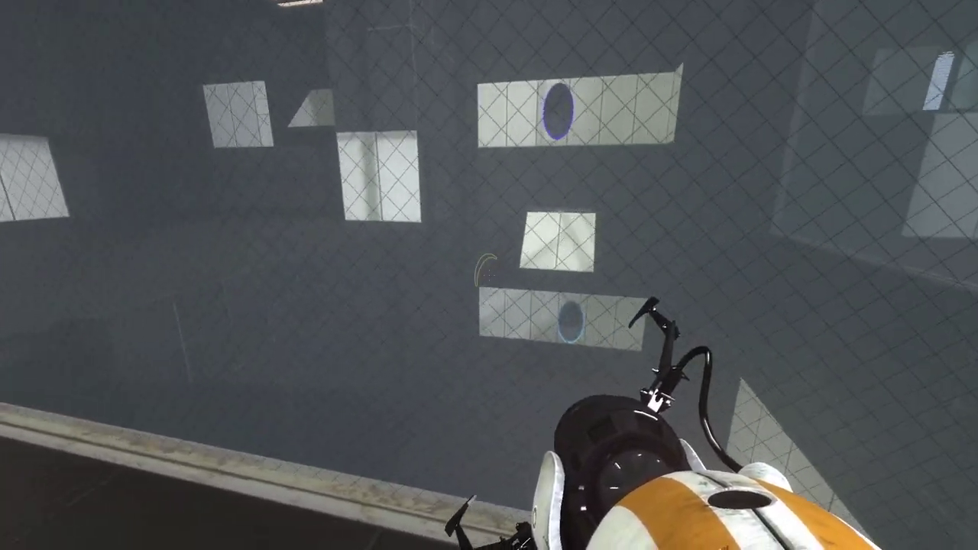
key(w)
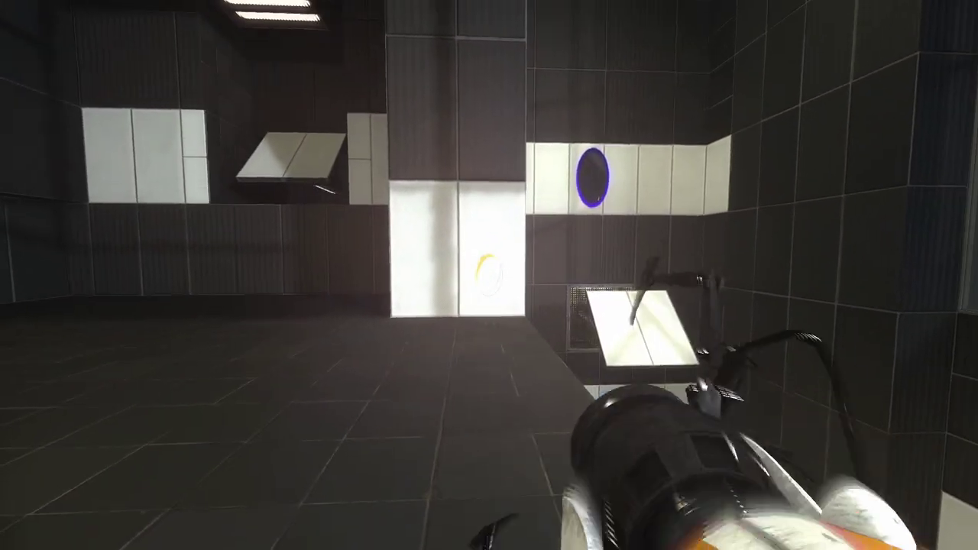
right_click(489, 275)
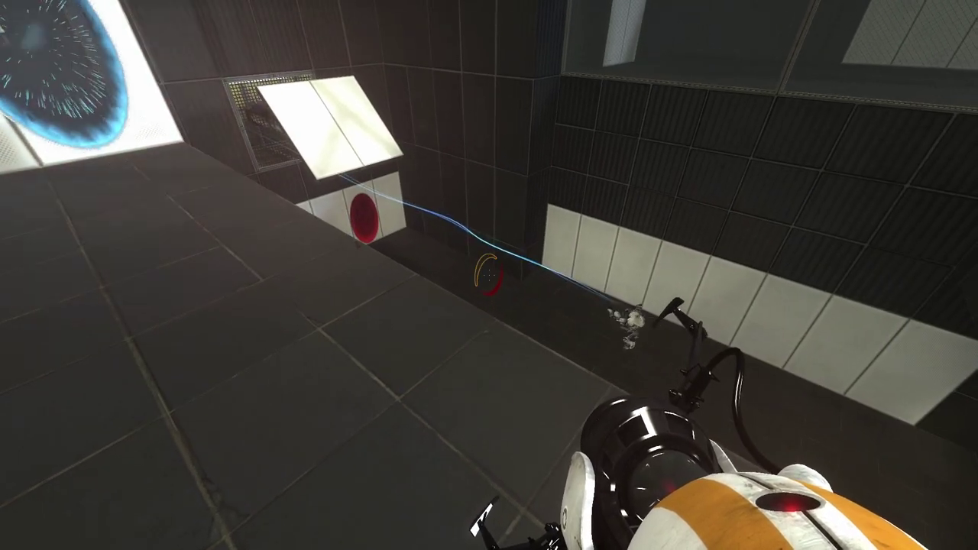
key(w)
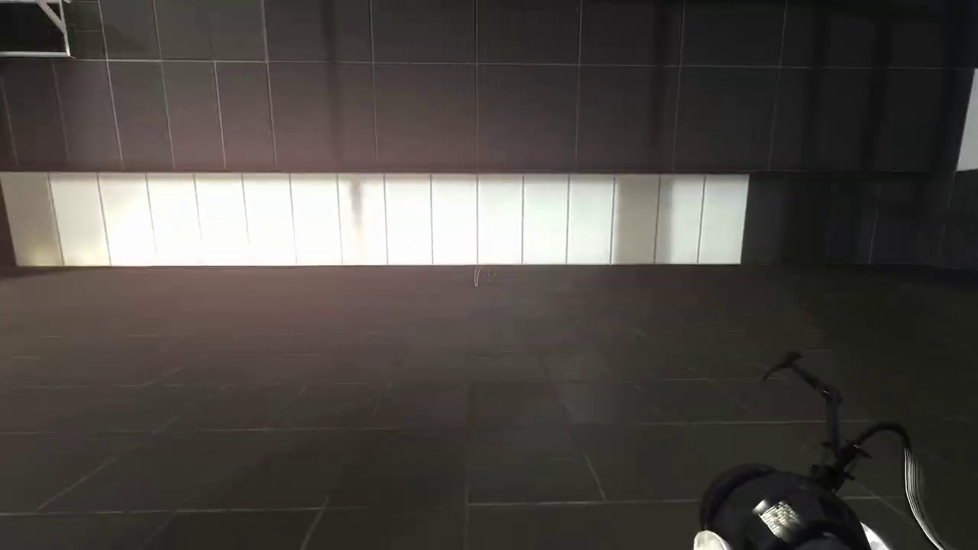
key(w)
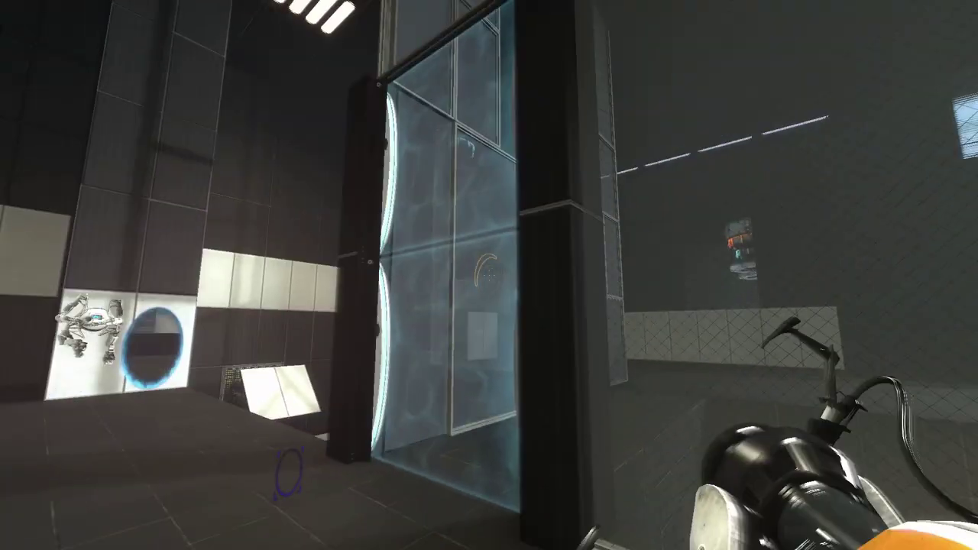
key(w)
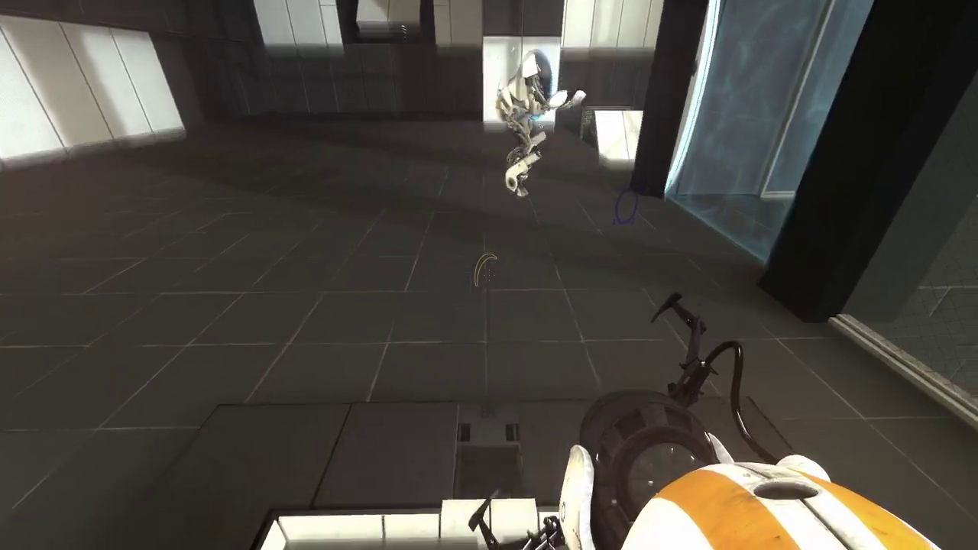
key(w)
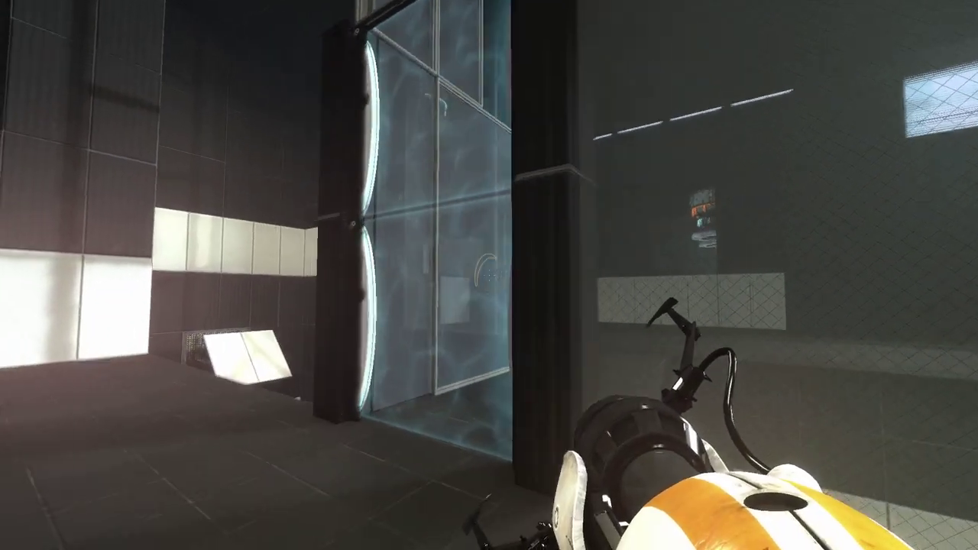
key(w)
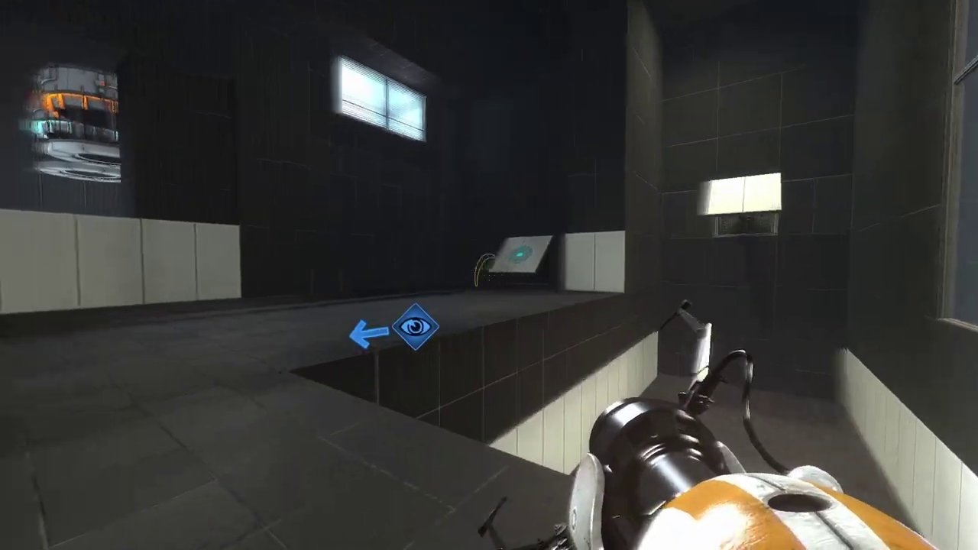
key(w)
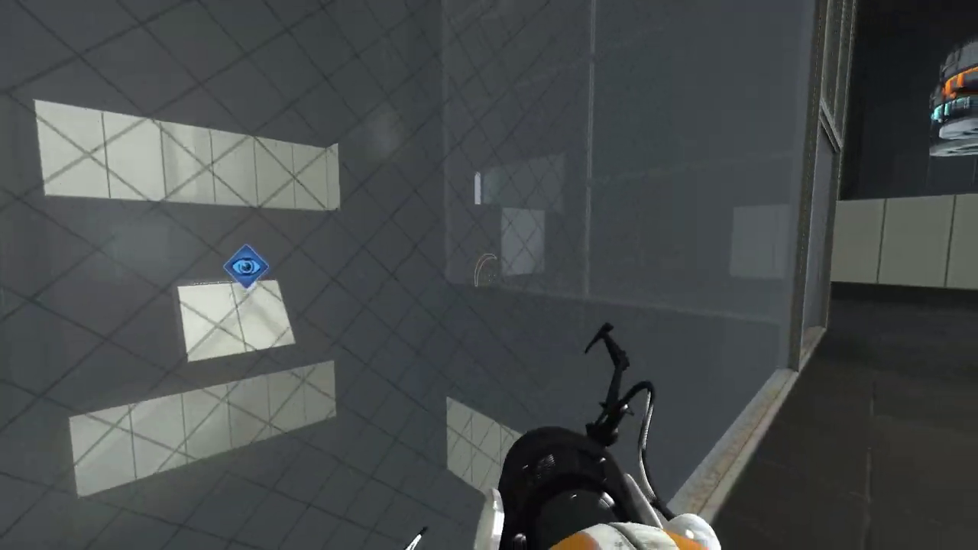
key(w)
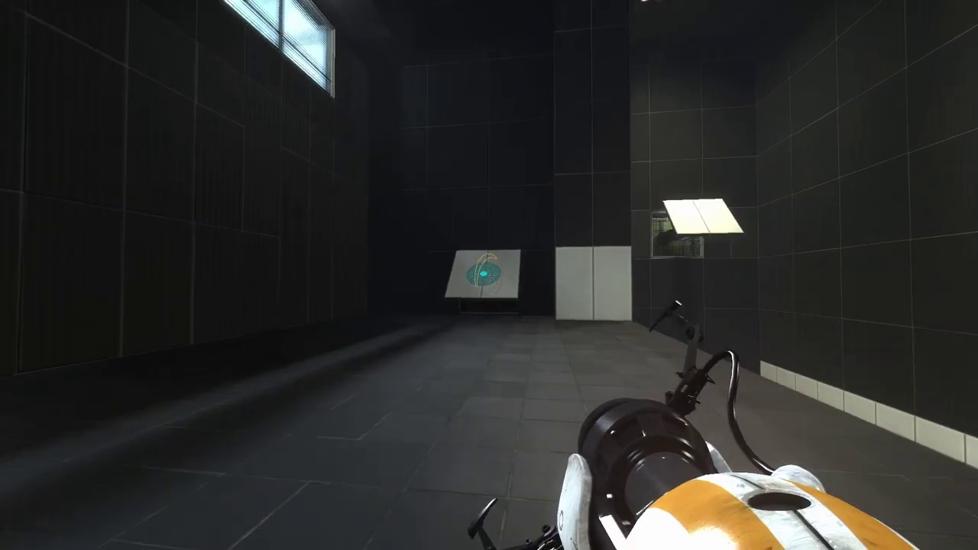
click(489, 275)
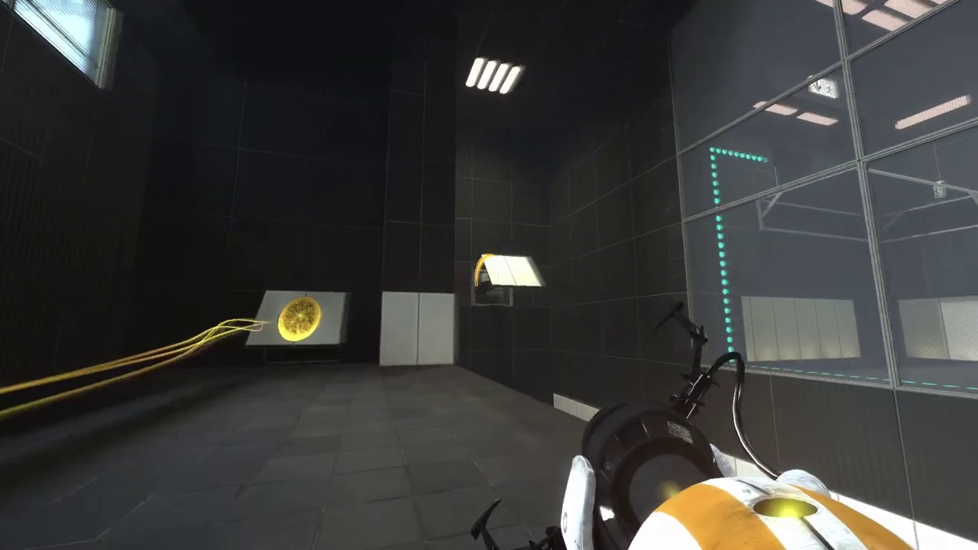
key(w)
key(w)
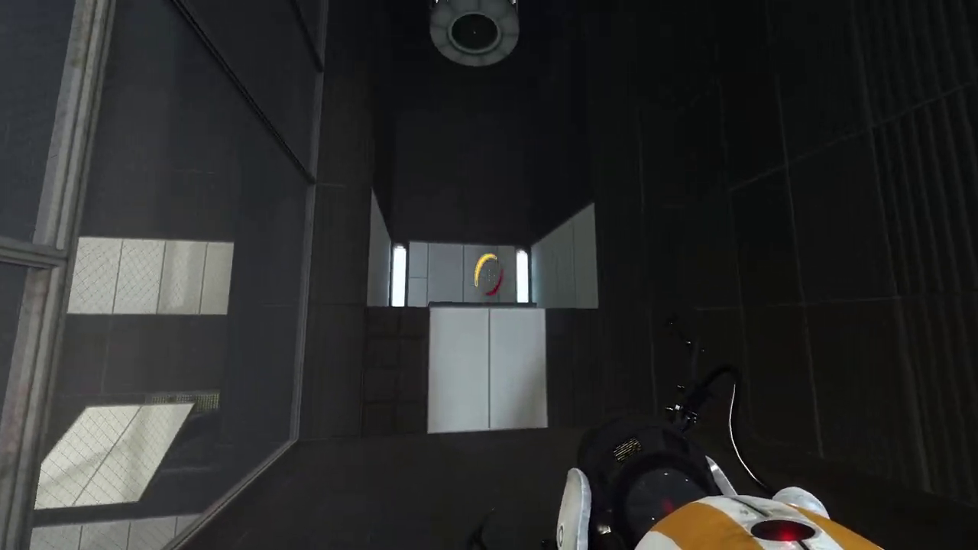
click(489, 275)
key(w)
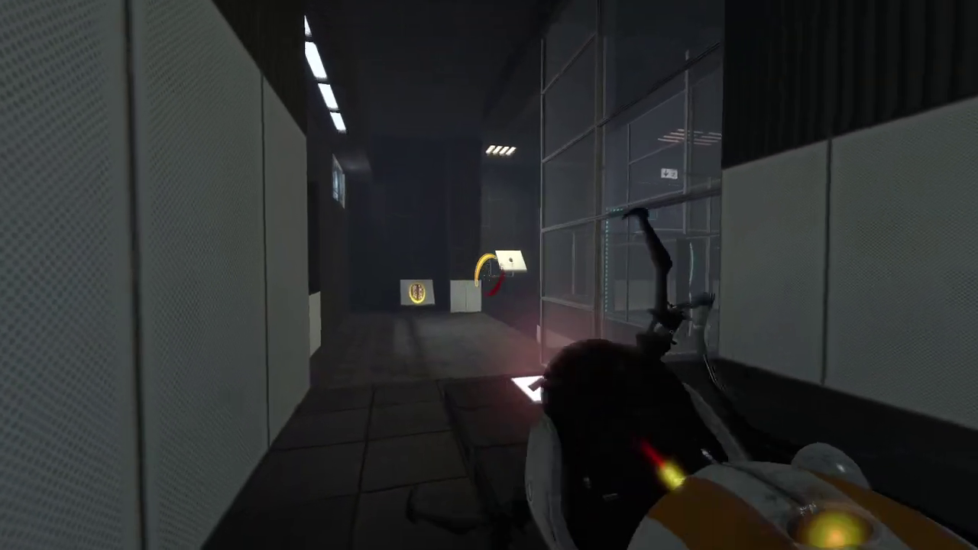
key(w)
key(w)
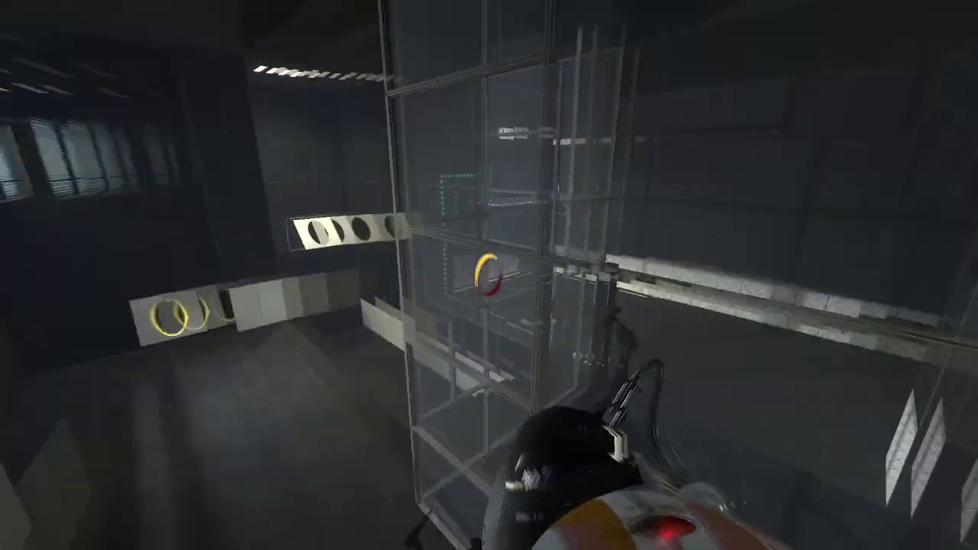